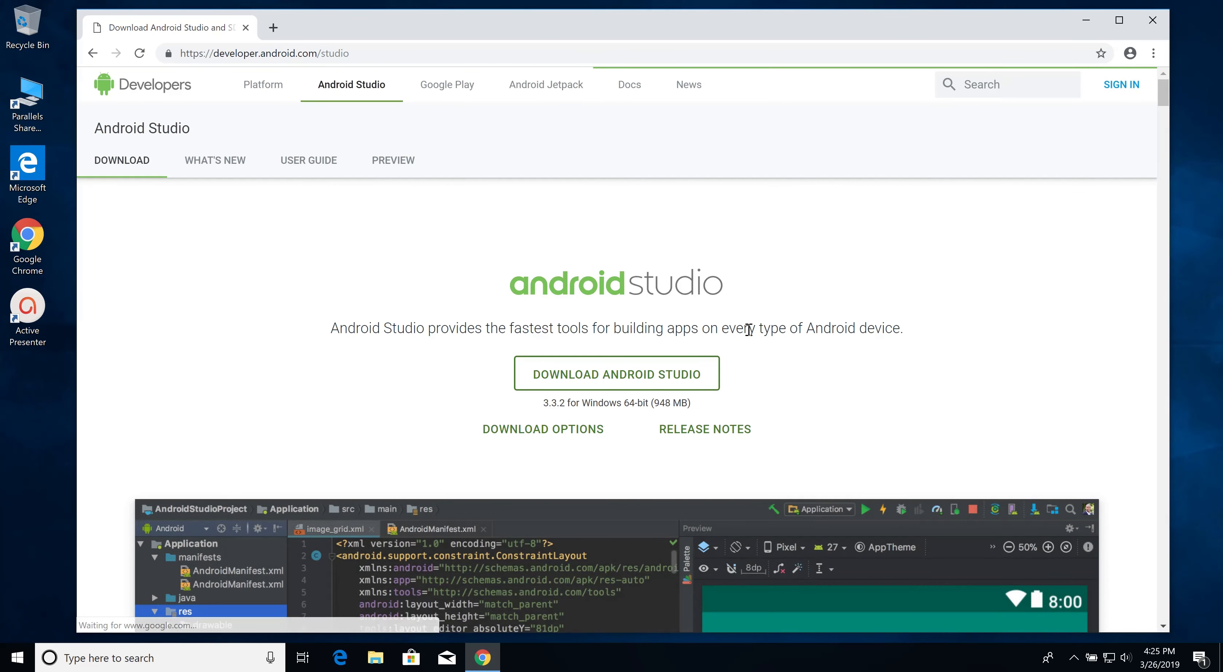
Accept the terms and conditions and download Android Studio 3.3.2 for Windows
click(615, 378)
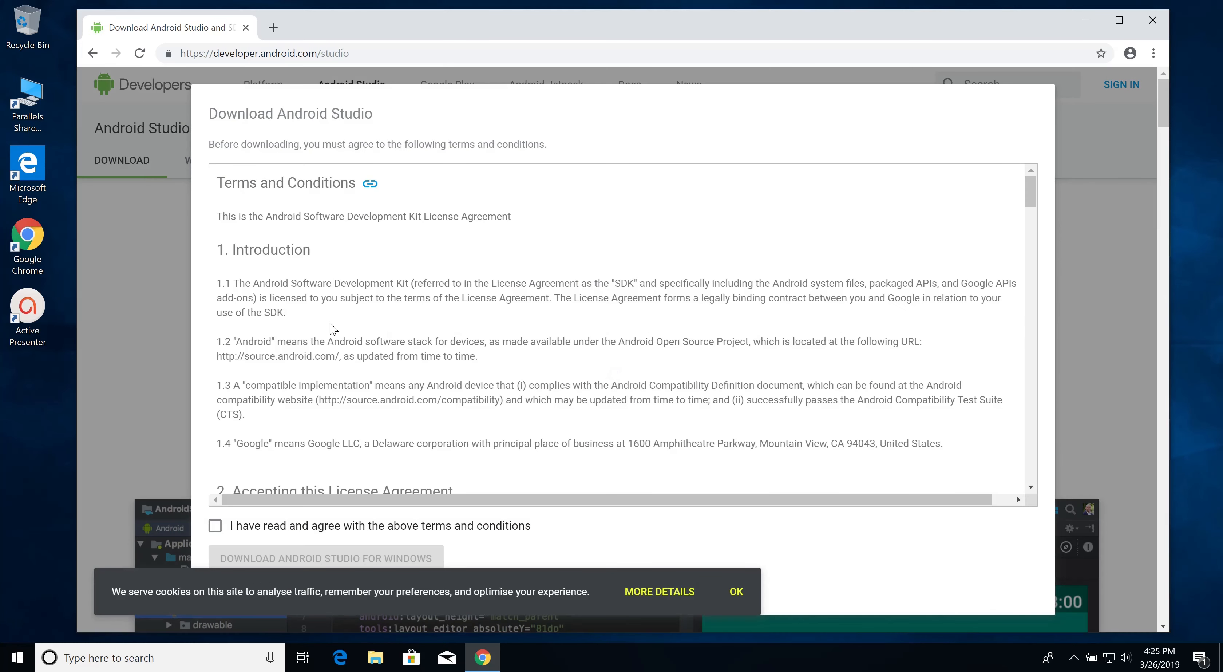
scroll(330, 281, down, 10)
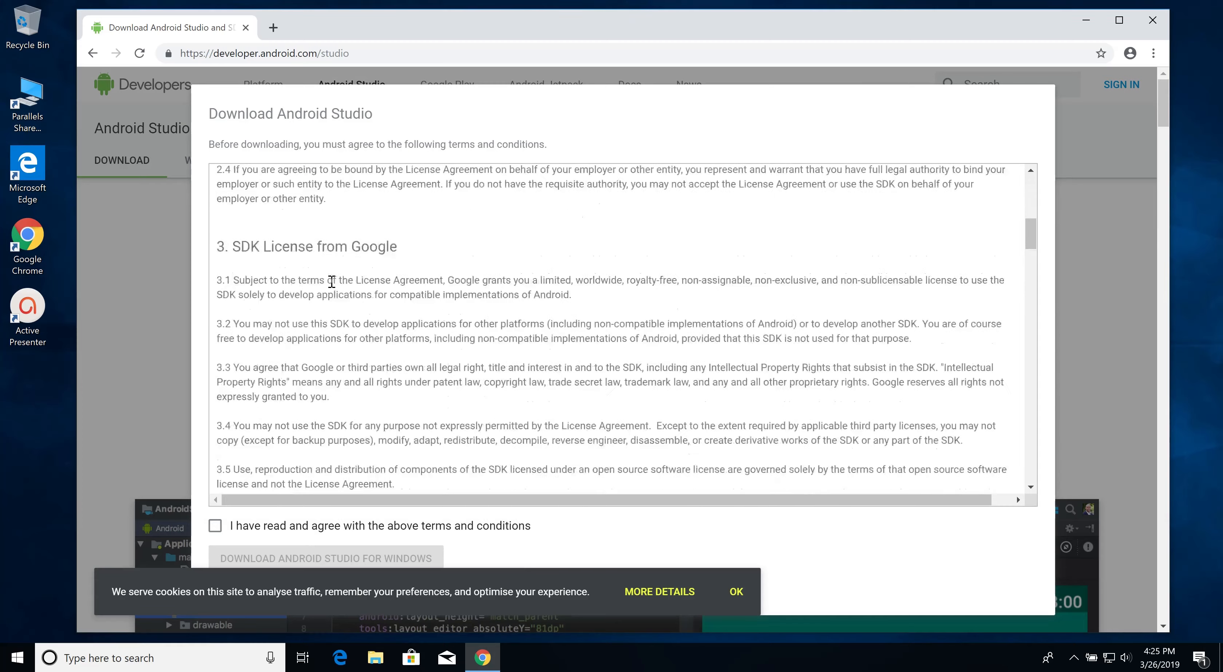
scroll(331, 281, down, 10)
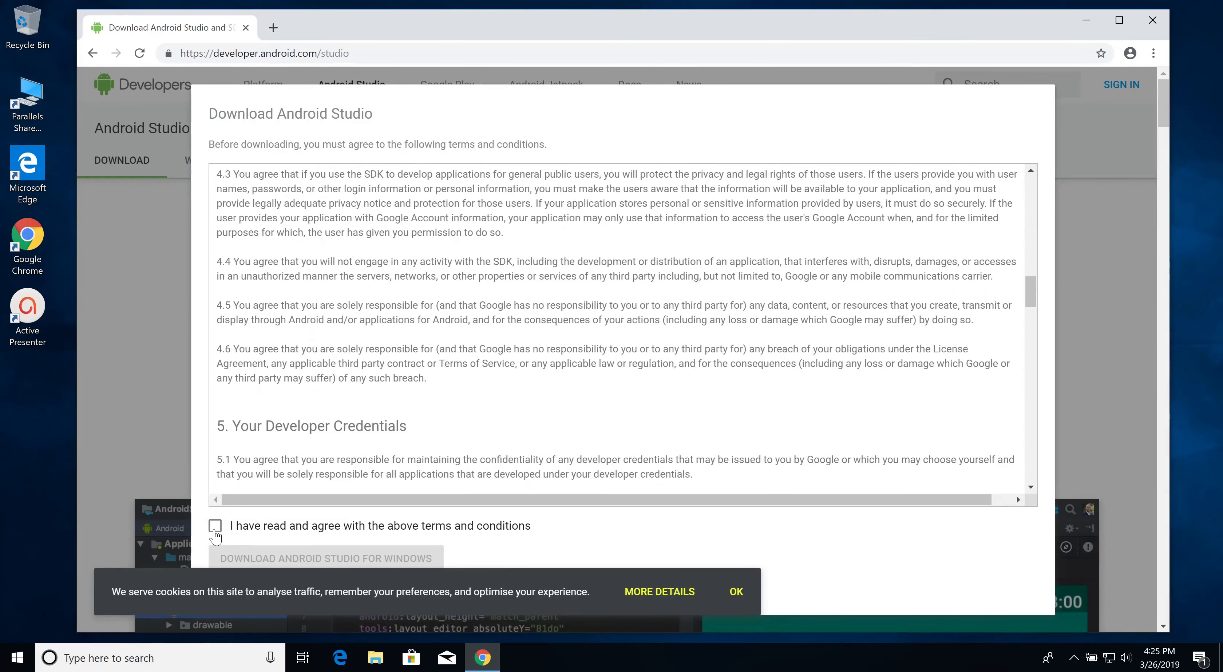
click(216, 525)
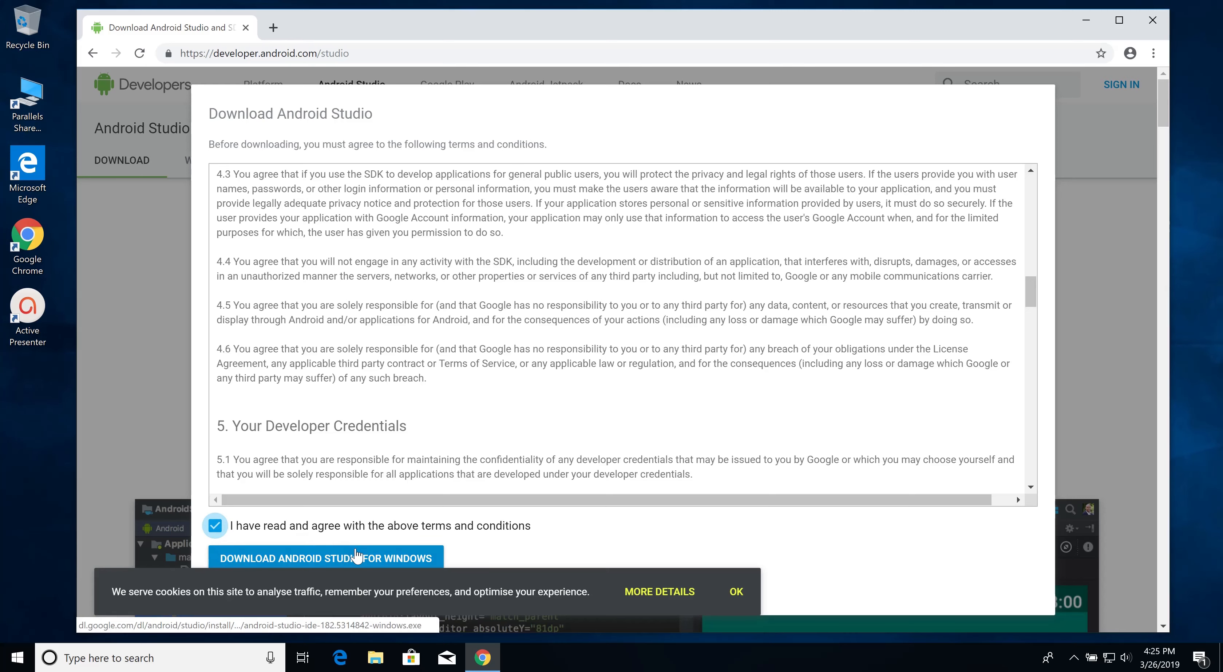
click(339, 560)
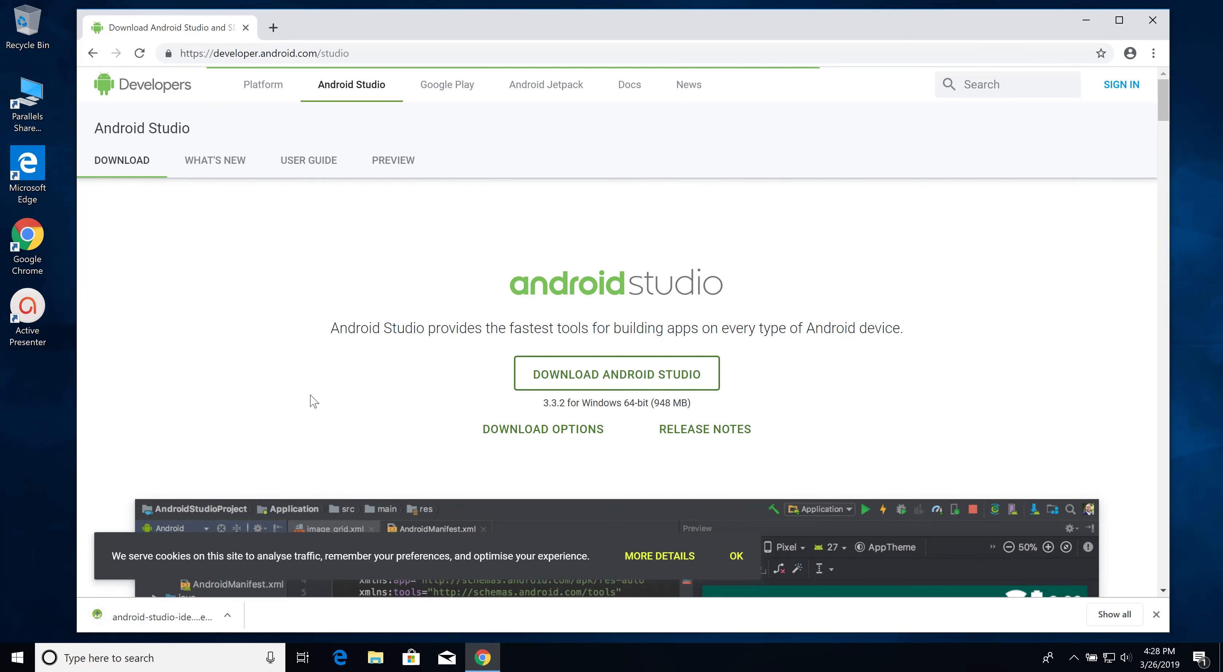
Run the downloaded Android Studio installer, allow it to make changes, and install with the default settings and shortcut folder Android Studio
click(154, 617)
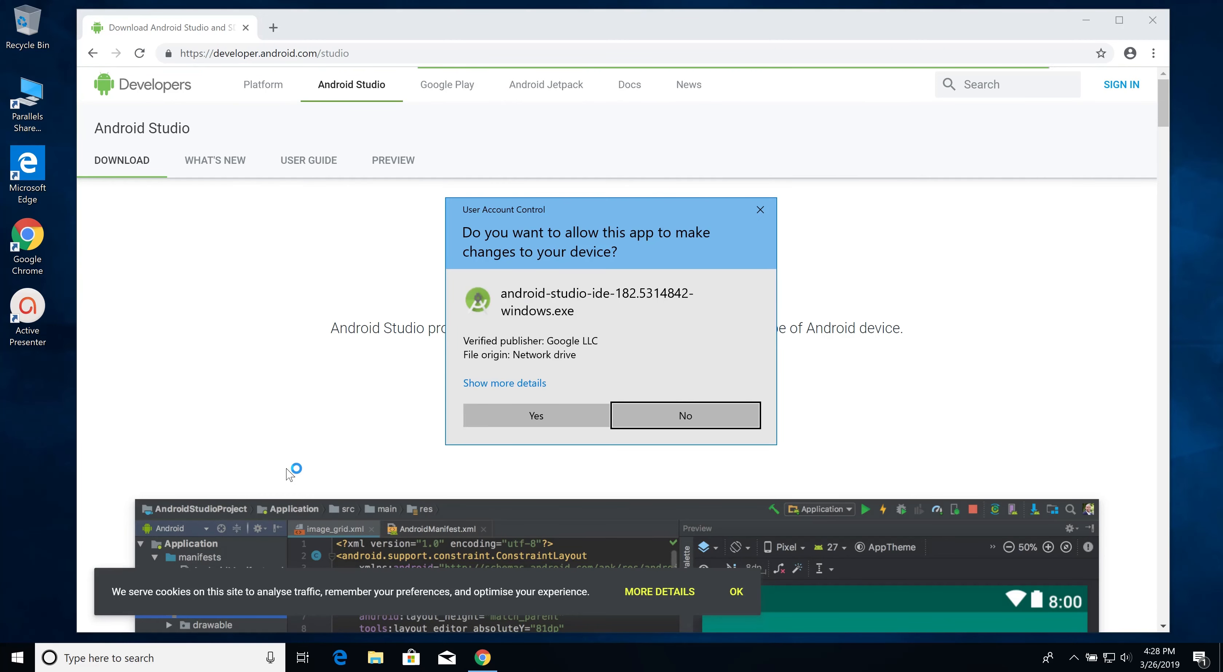
click(585, 417)
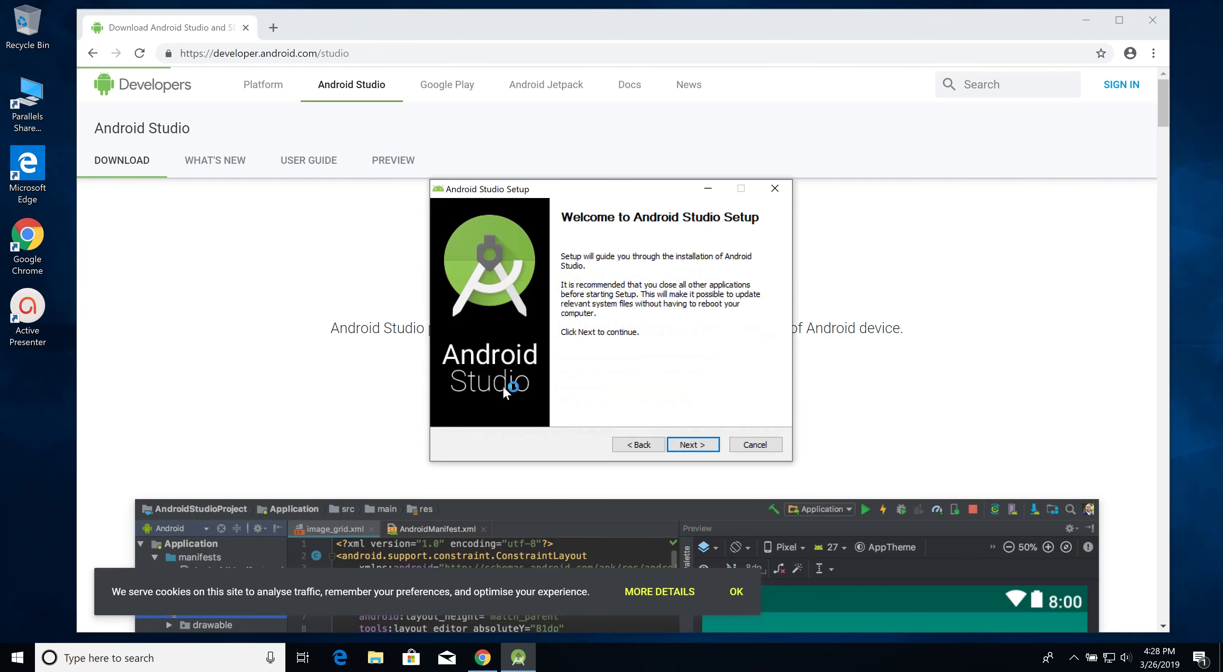
click(707, 446)
click(704, 445)
click(694, 446)
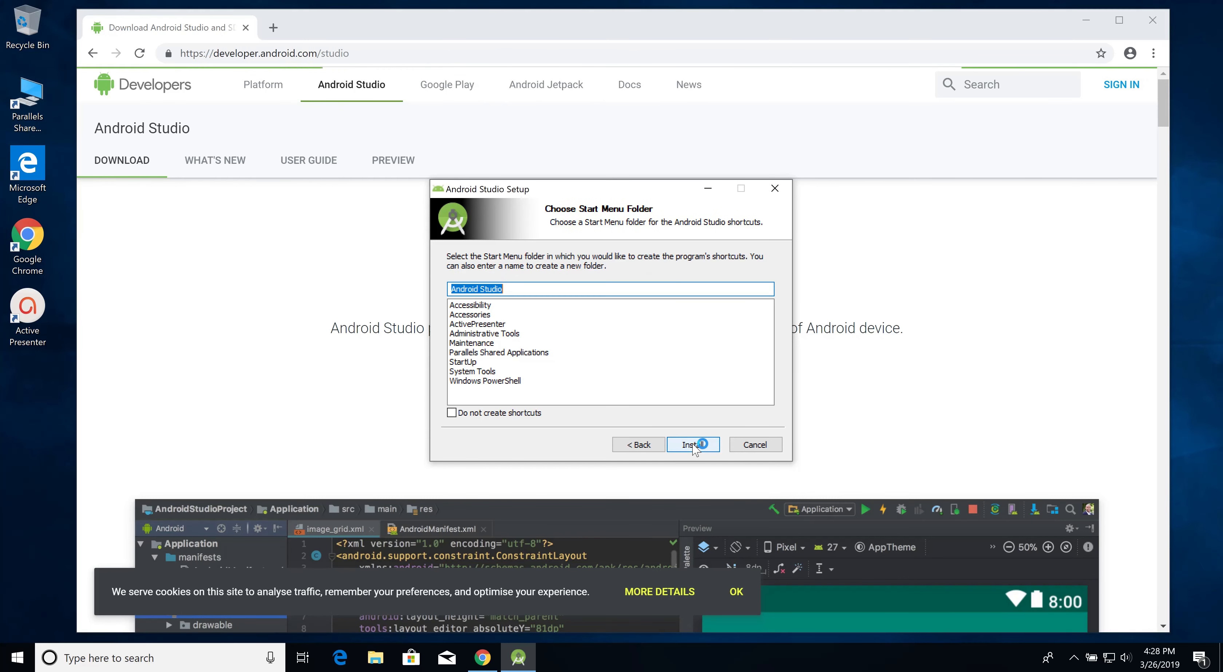
click(693, 445)
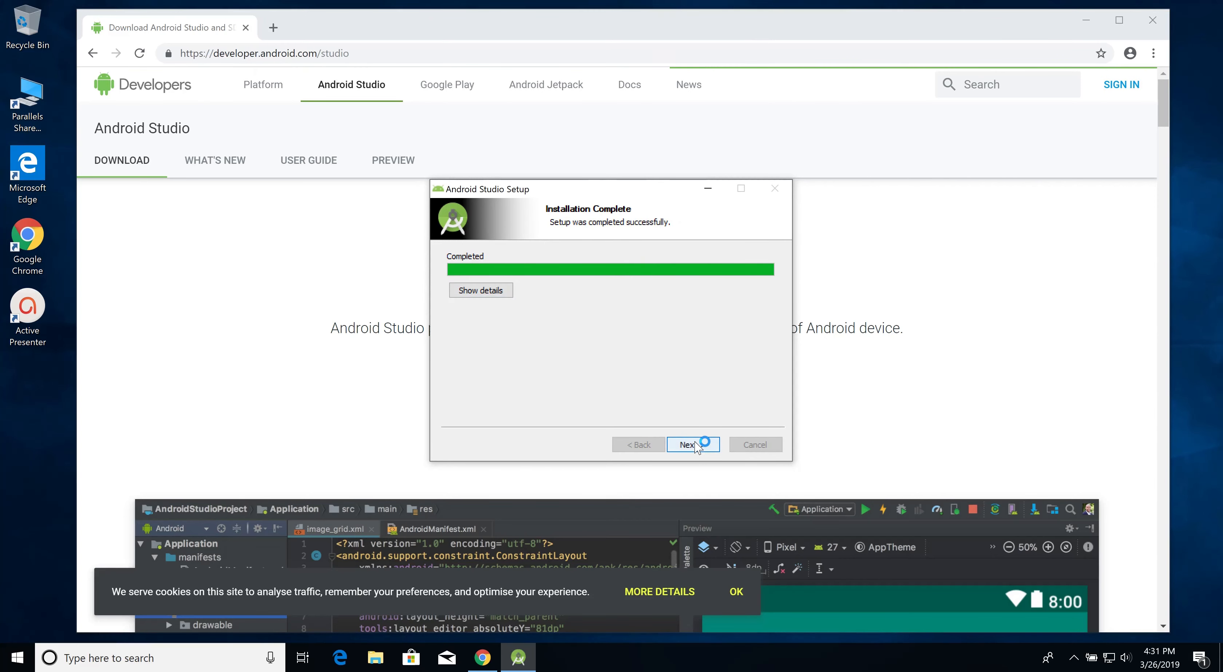
Finish the installation and start Android Studio without importing settings, agreeing to send usage statistics to Google
click(696, 445)
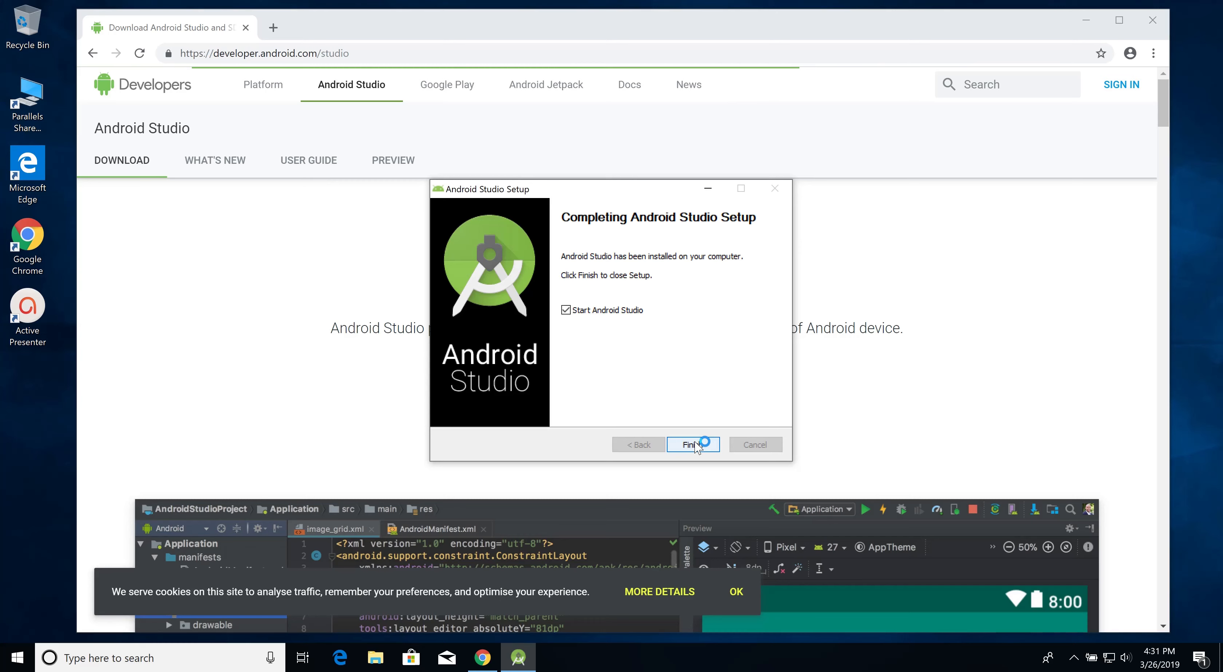
click(696, 445)
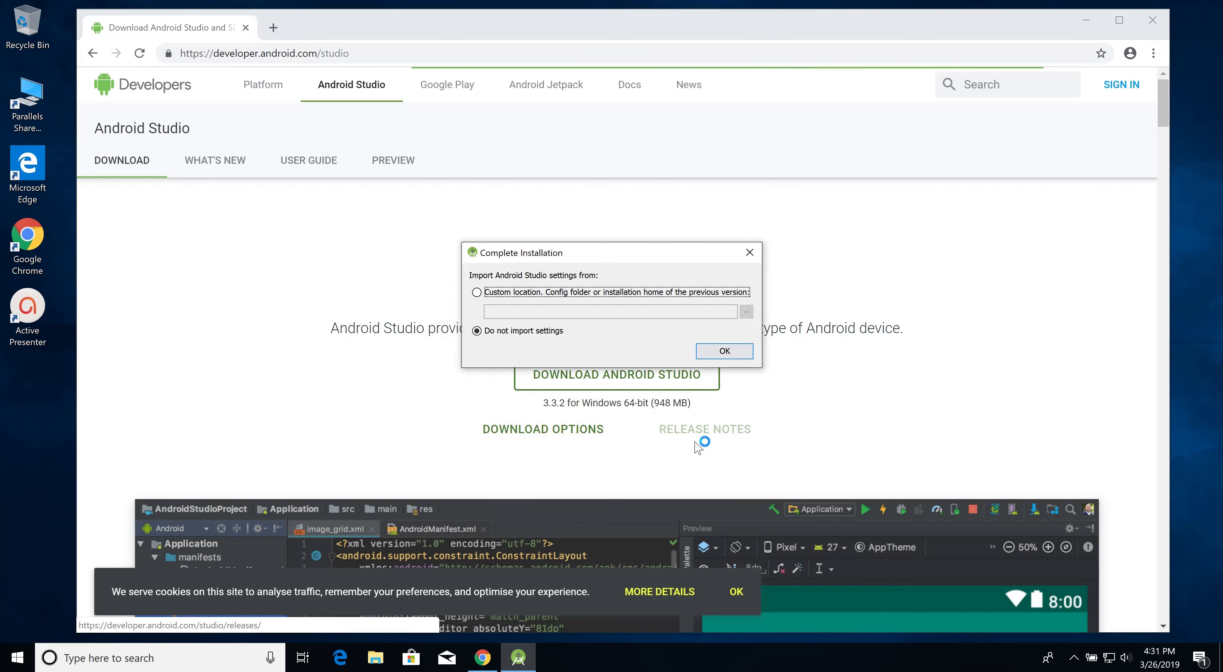
click(715, 352)
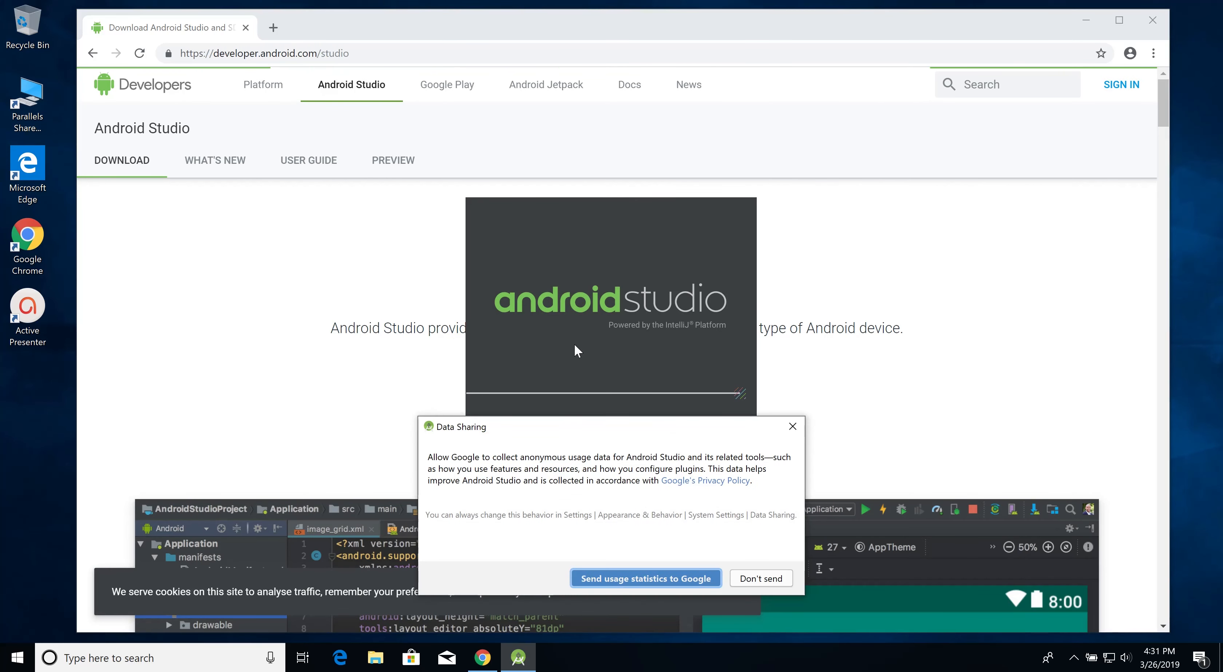
click(686, 578)
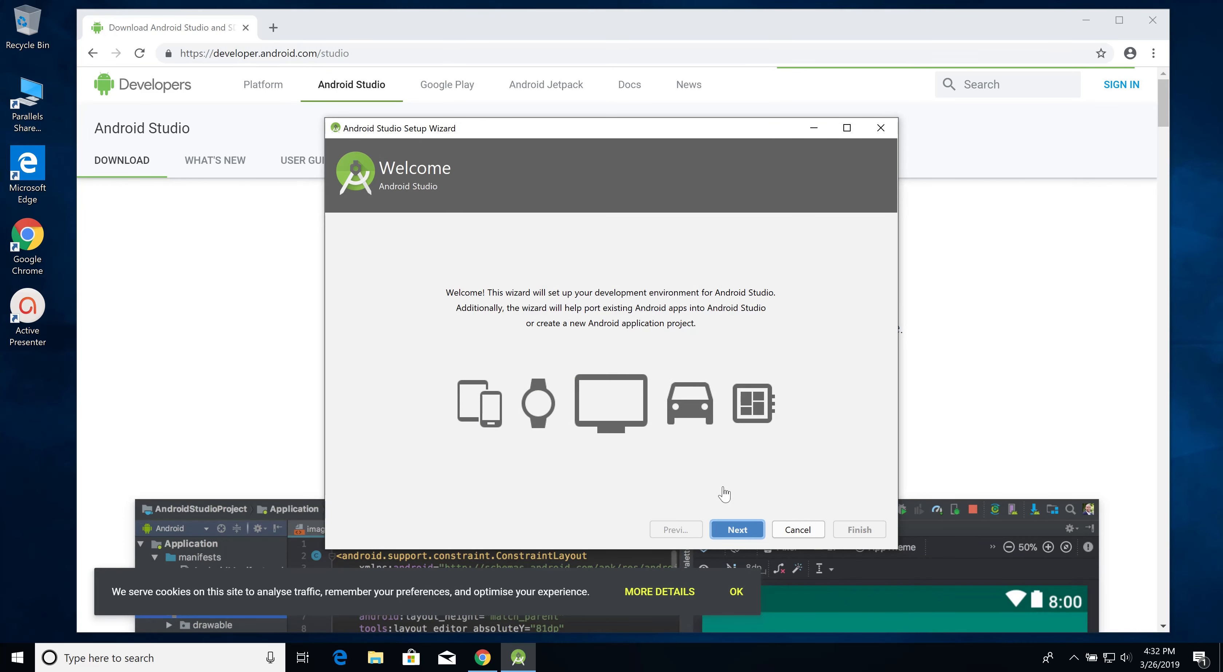
Complete the Android Studio Setup Wizard with the Standard install type and IntelliJ theme, downloading the listed SDK components
click(737, 532)
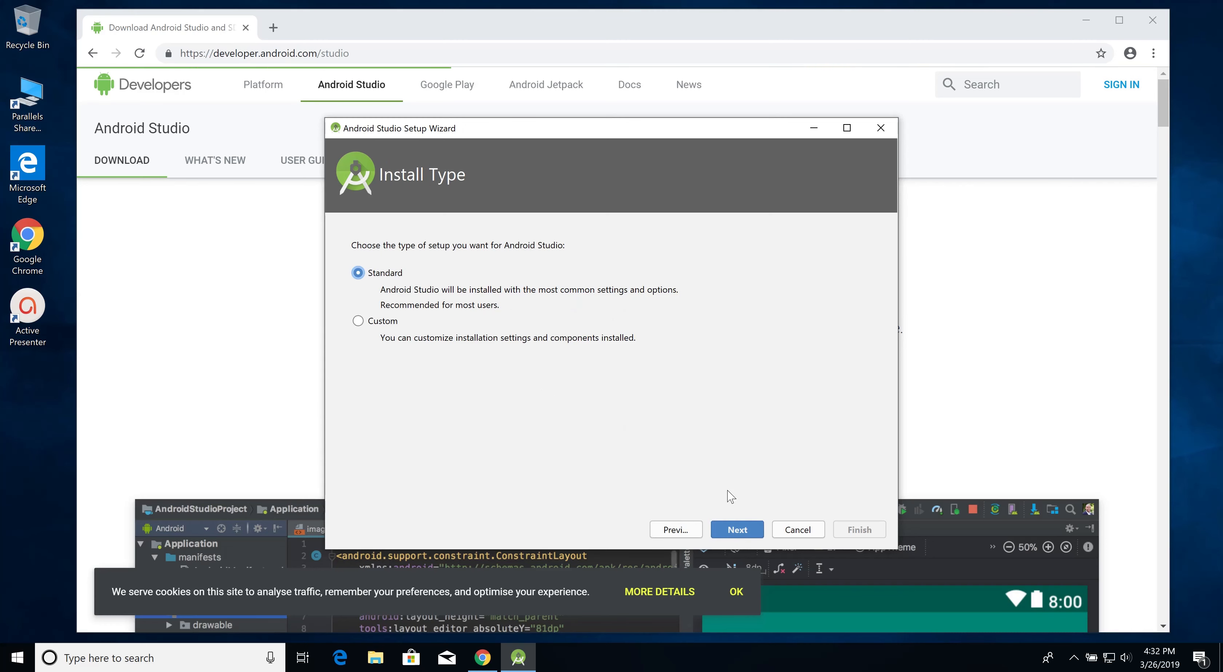
click(738, 531)
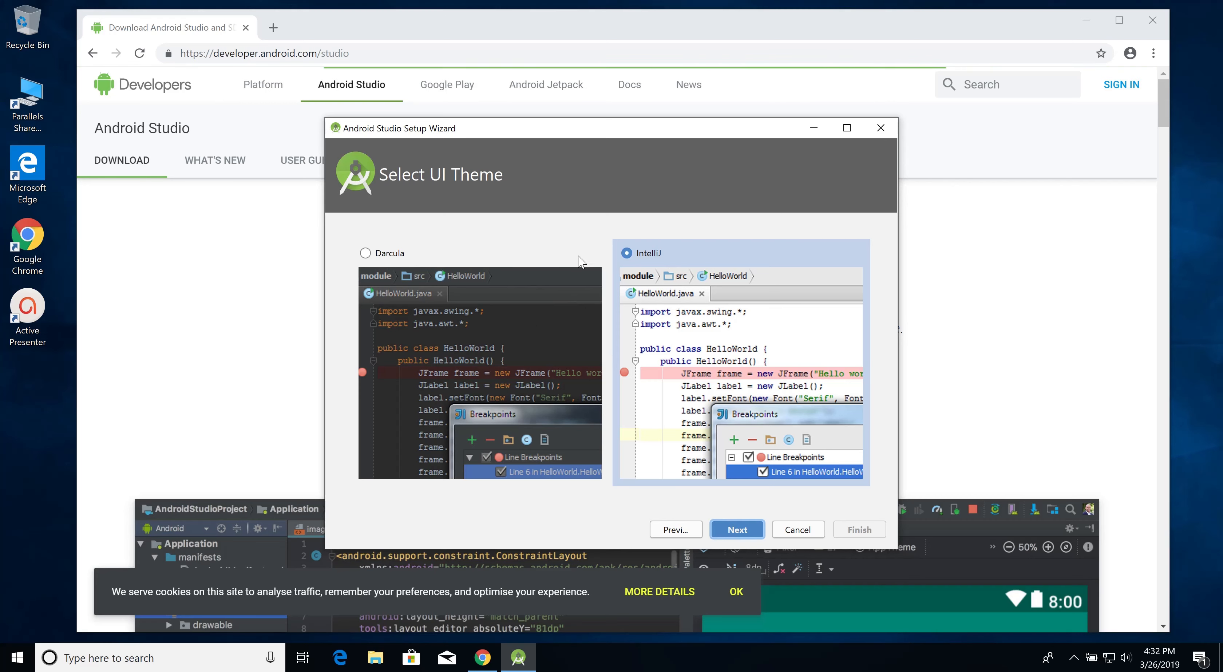
click(738, 530)
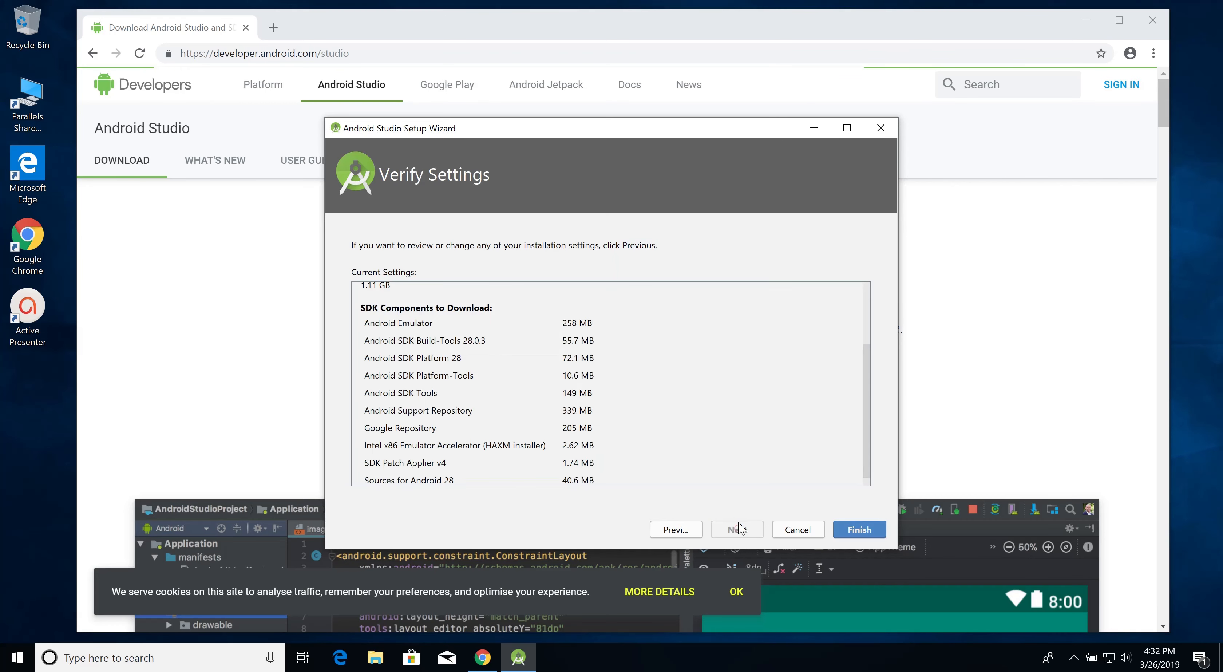
scroll(735, 396, down, 1)
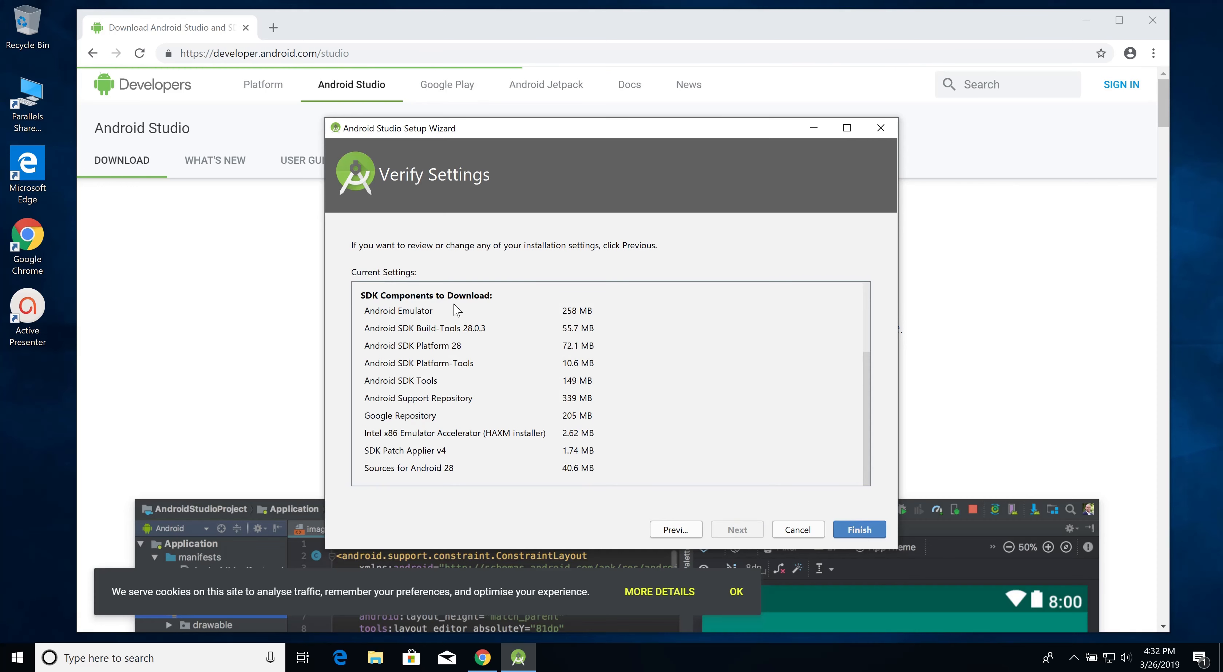
scroll(457, 313, up, 1)
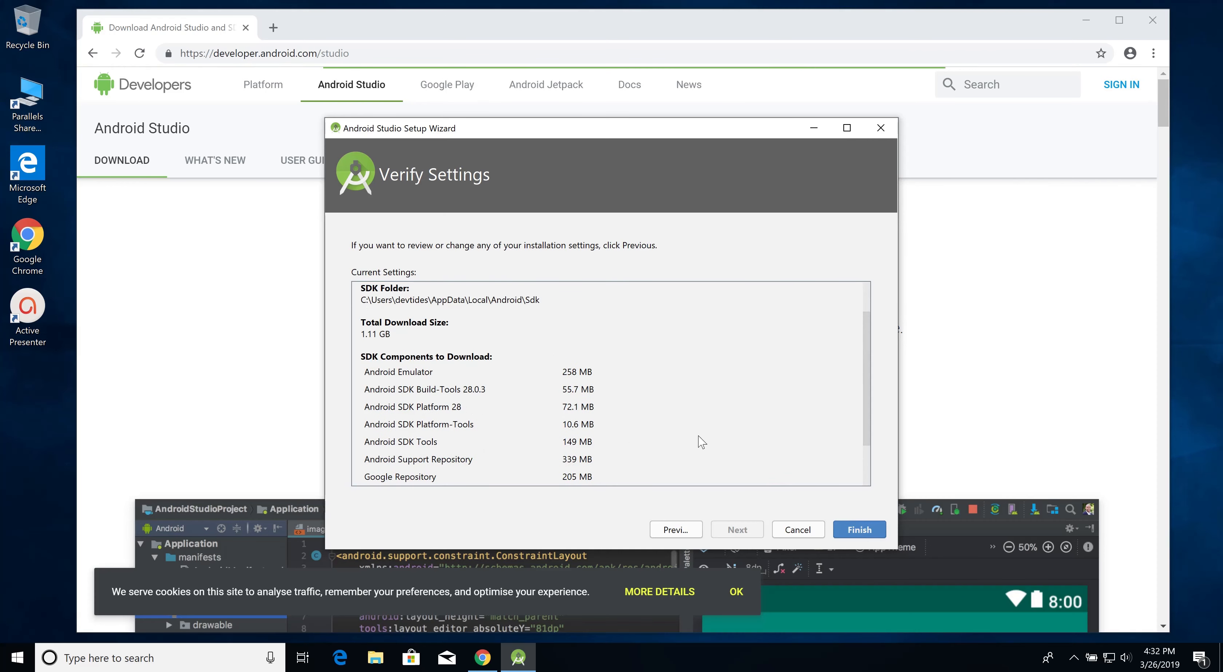
scroll(702, 443, down, 1)
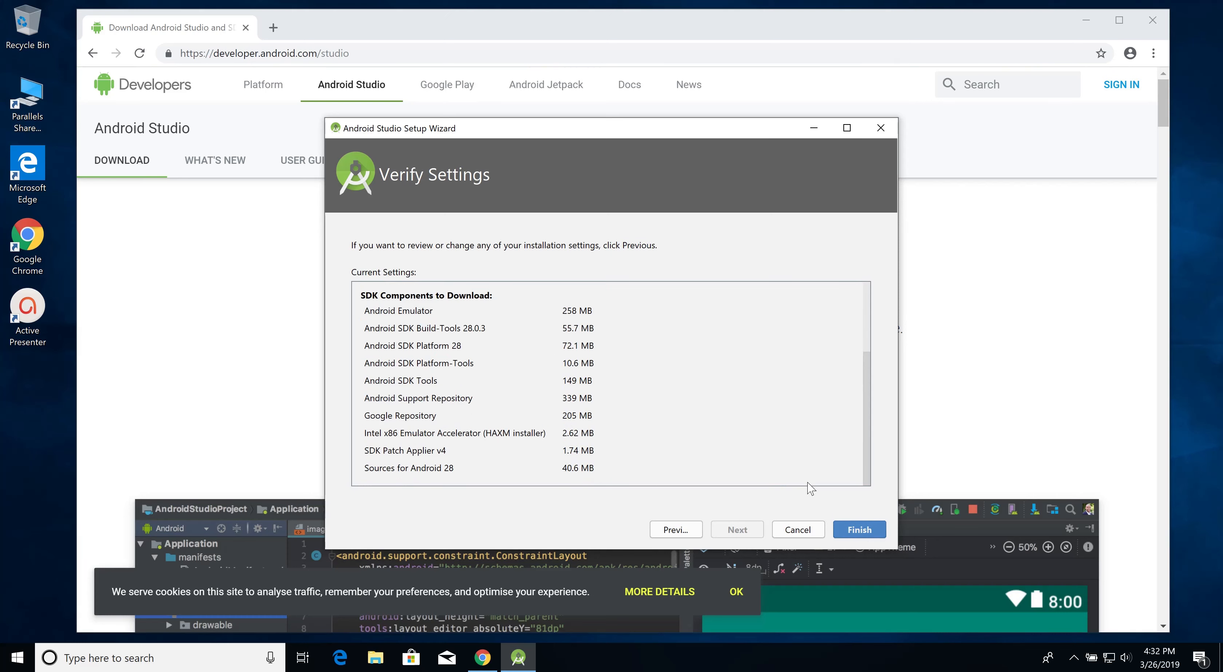
click(861, 537)
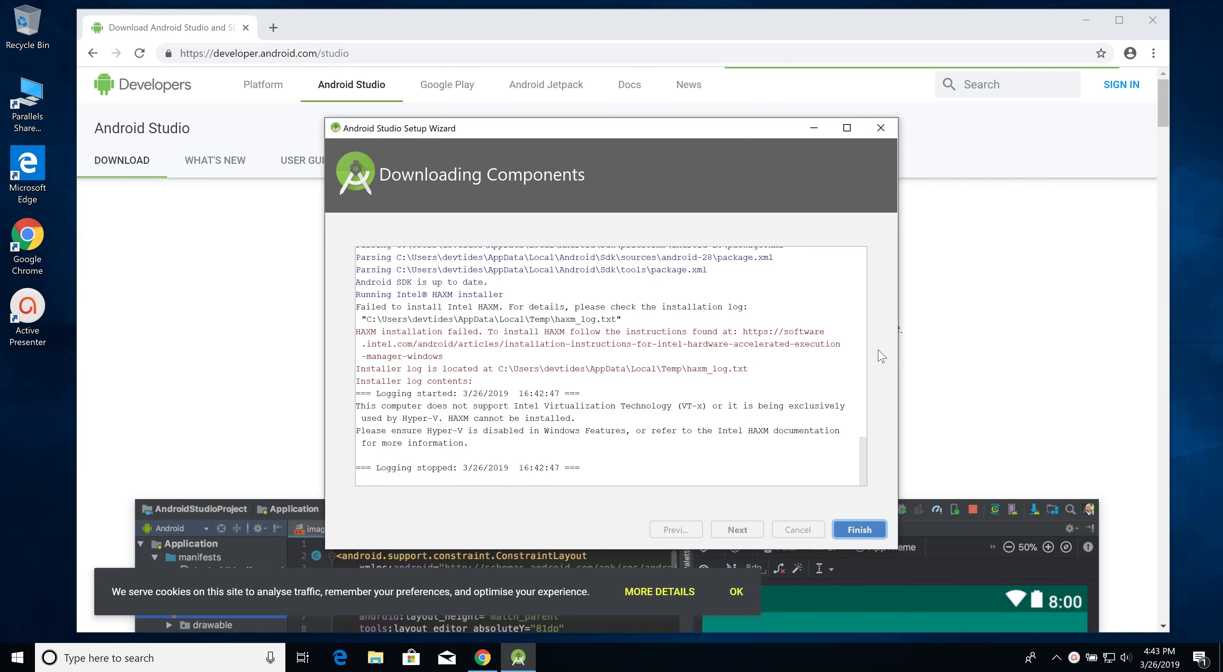
click(860, 528)
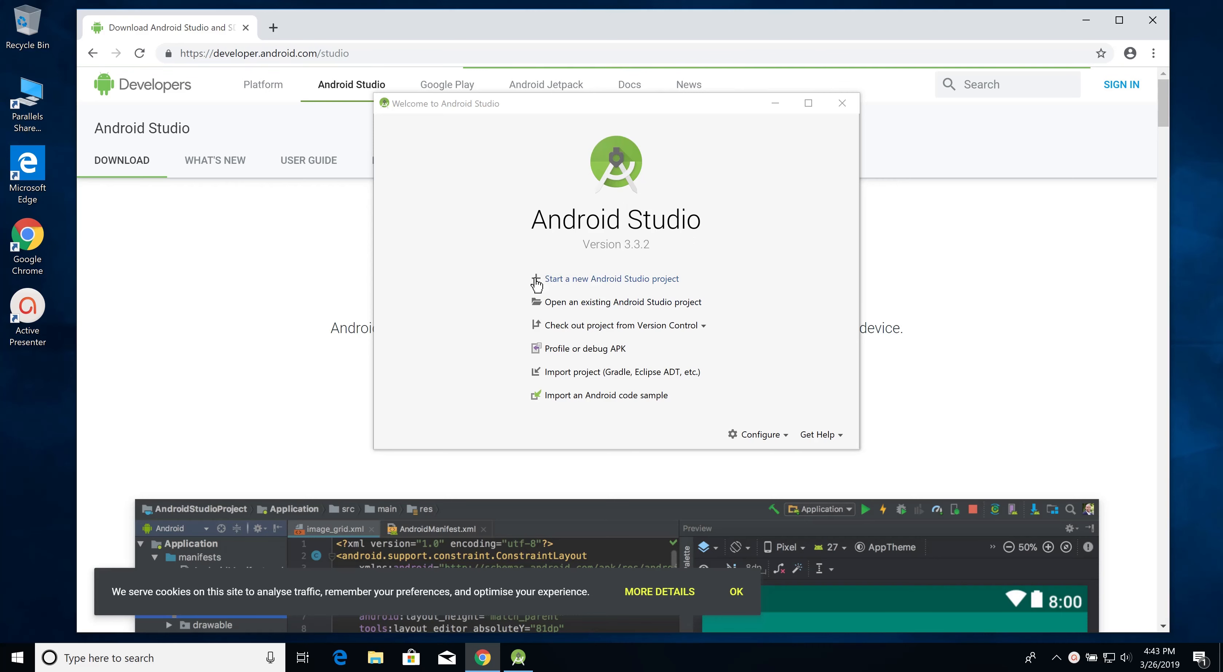
Create an Empty Activity project named My Application in Java with minimum API 15, and view its background indexing tasks
click(597, 284)
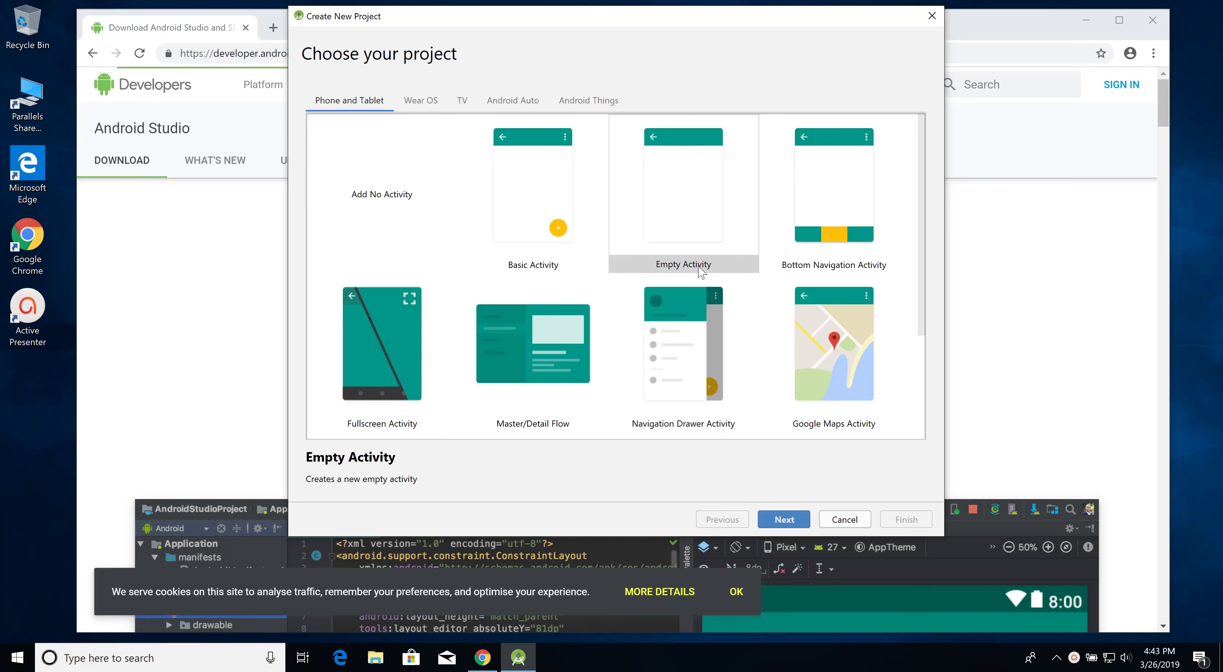
click(781, 520)
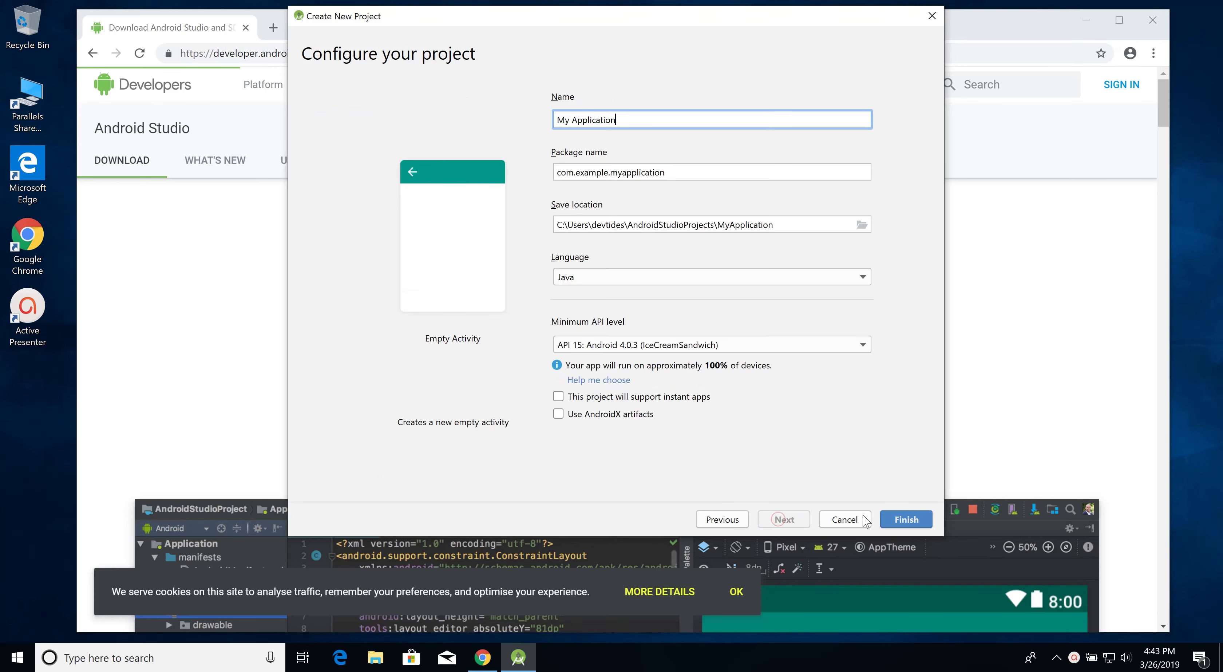
click(906, 517)
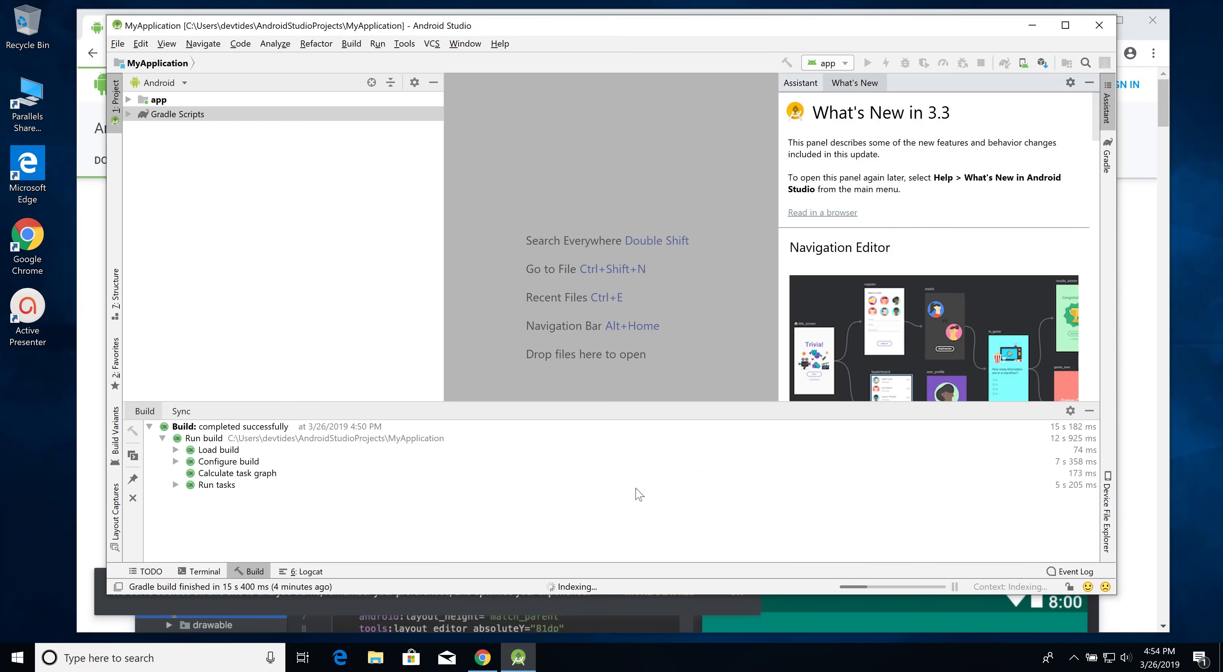
click(578, 588)
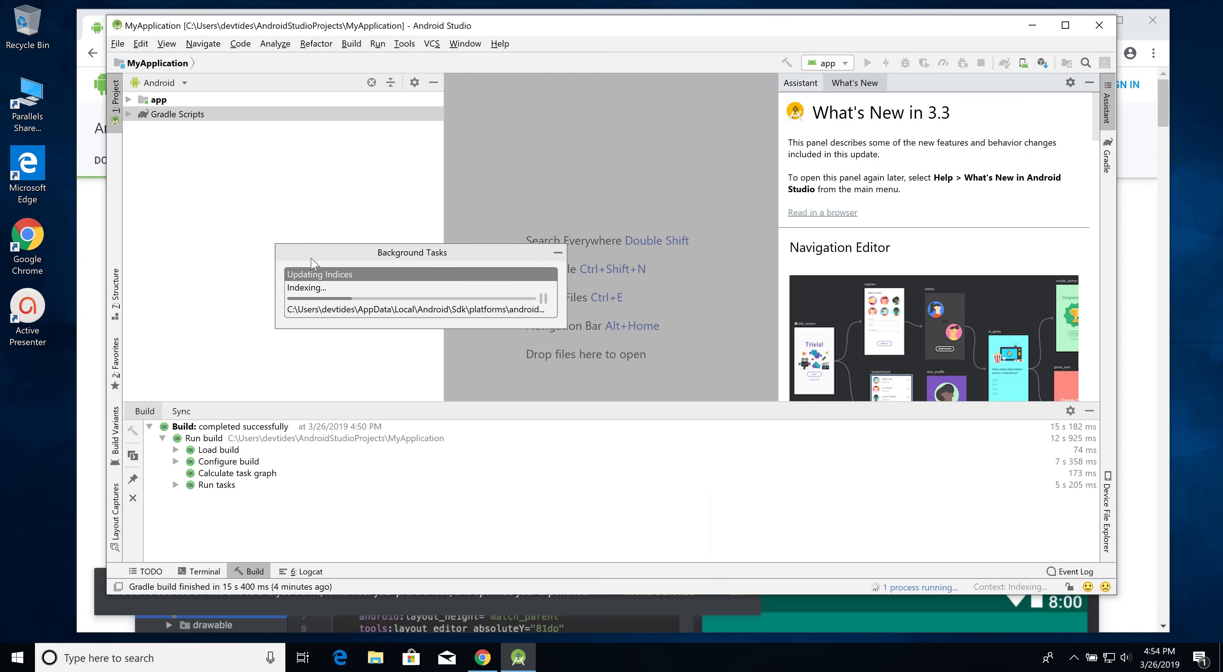
drag(565, 327, 746, 375)
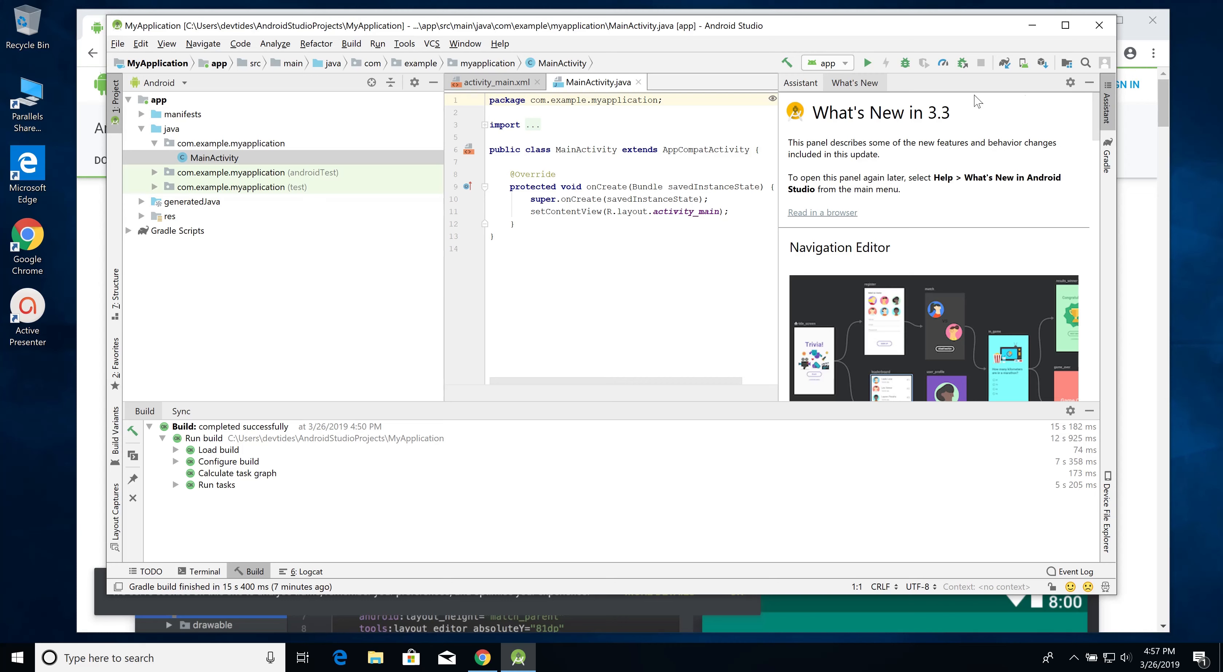
Open the Android Virtual Device Manager and start configuring a new phone device with the Nexus 6P hardware profile
click(1024, 70)
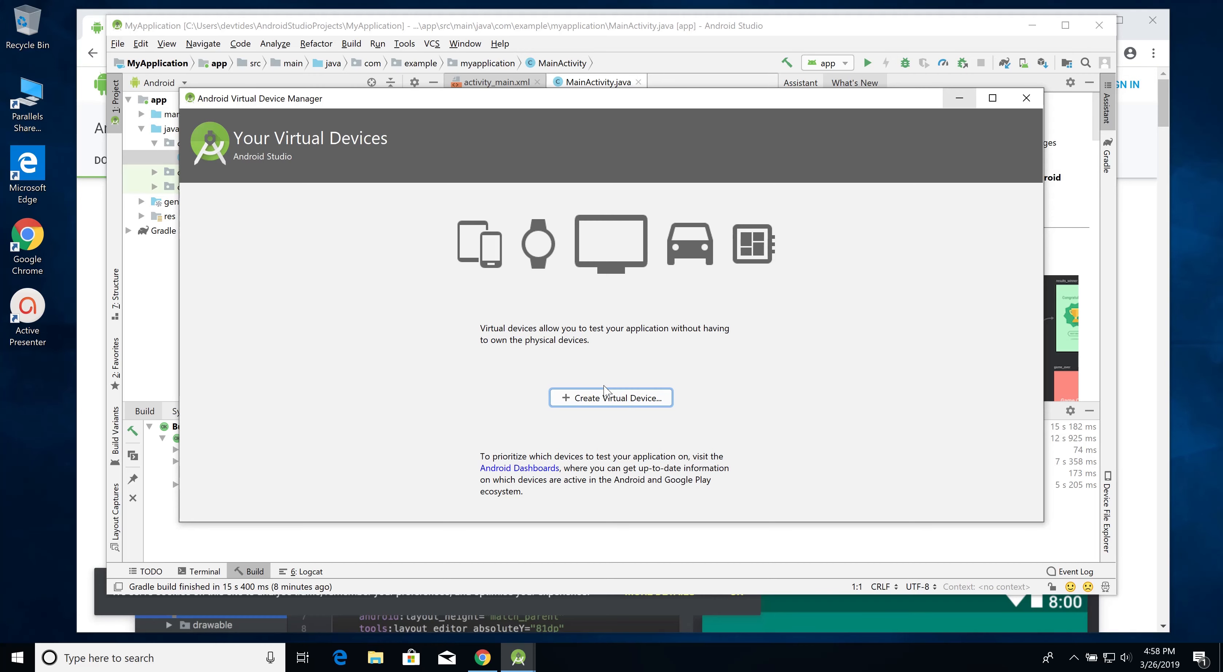
click(599, 399)
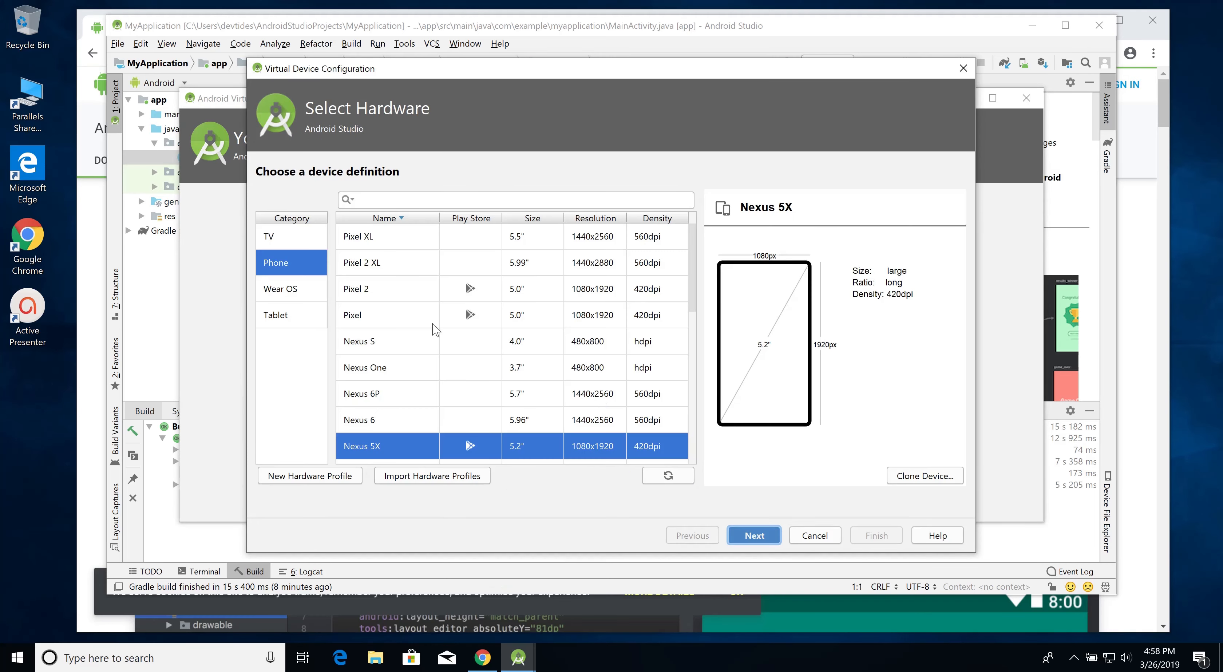
scroll(417, 334, down, 3)
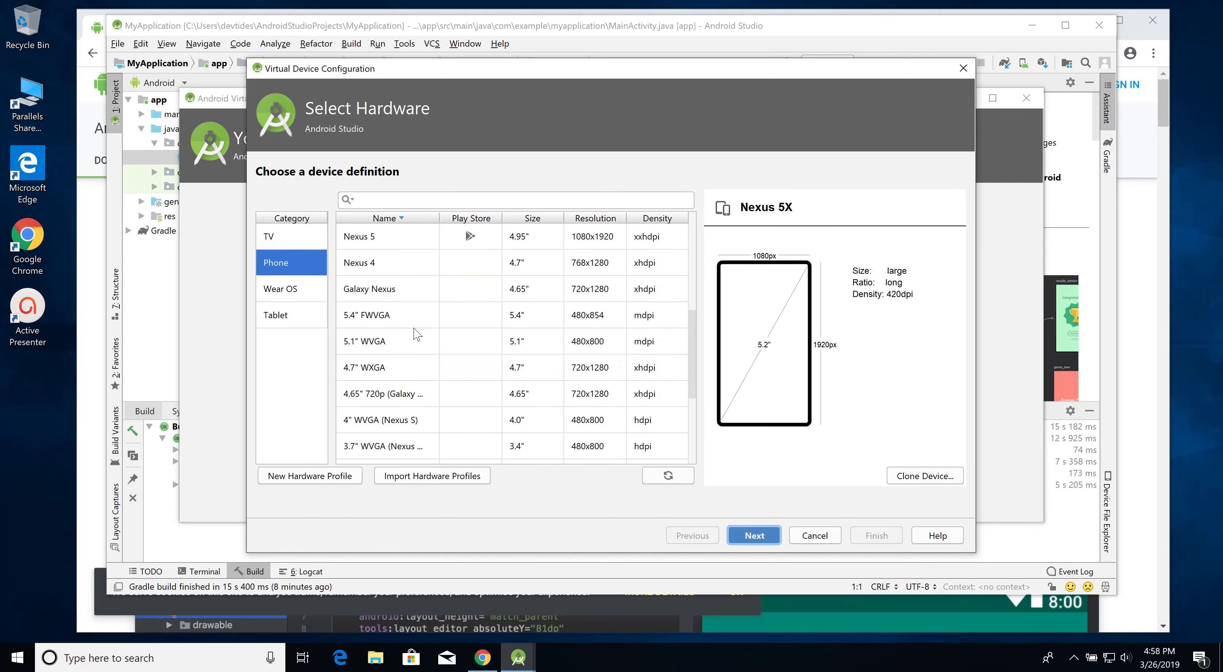
scroll(417, 334, down, 1)
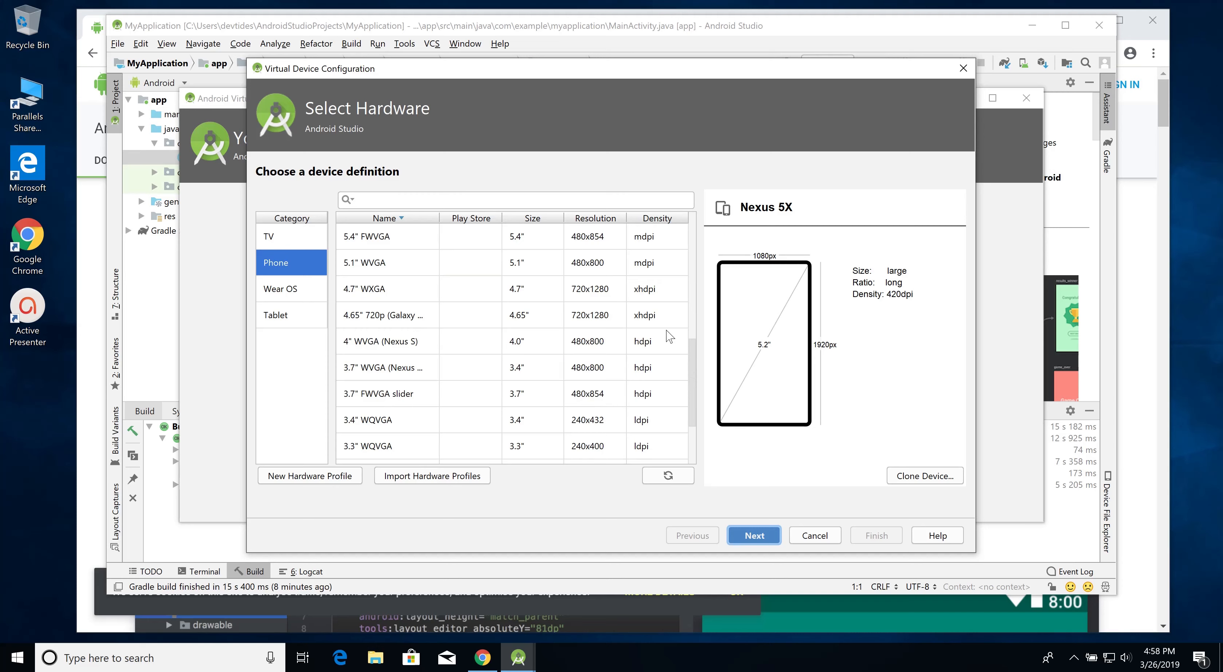
drag(693, 348, 701, 246)
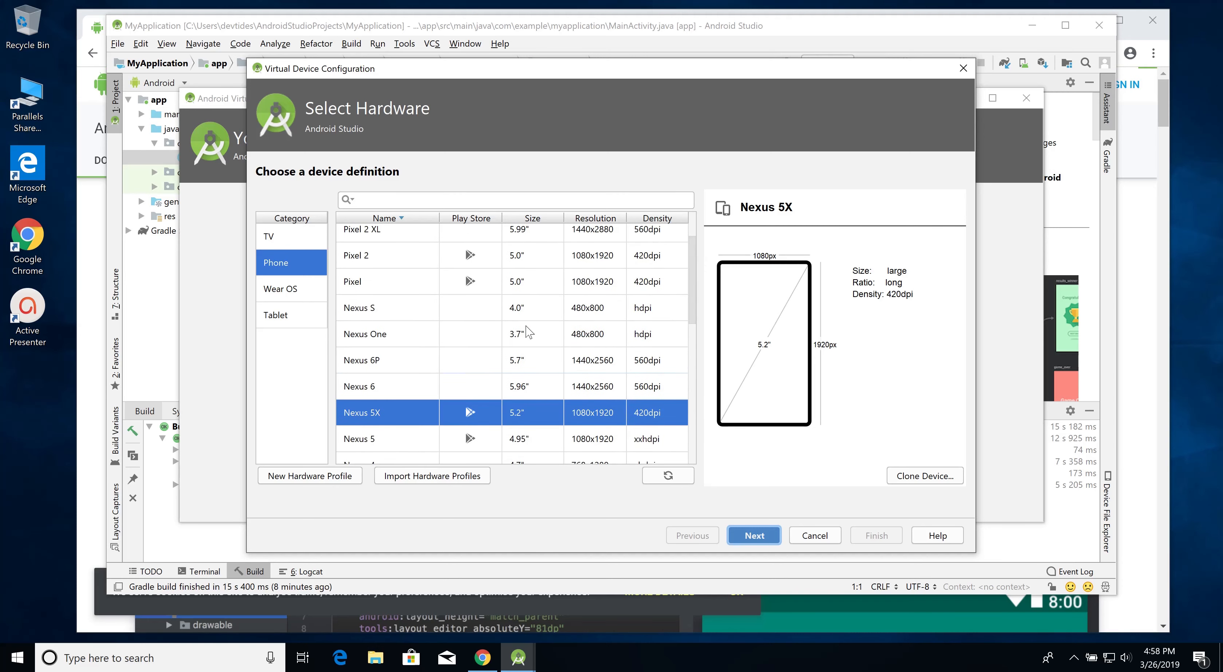
click(364, 361)
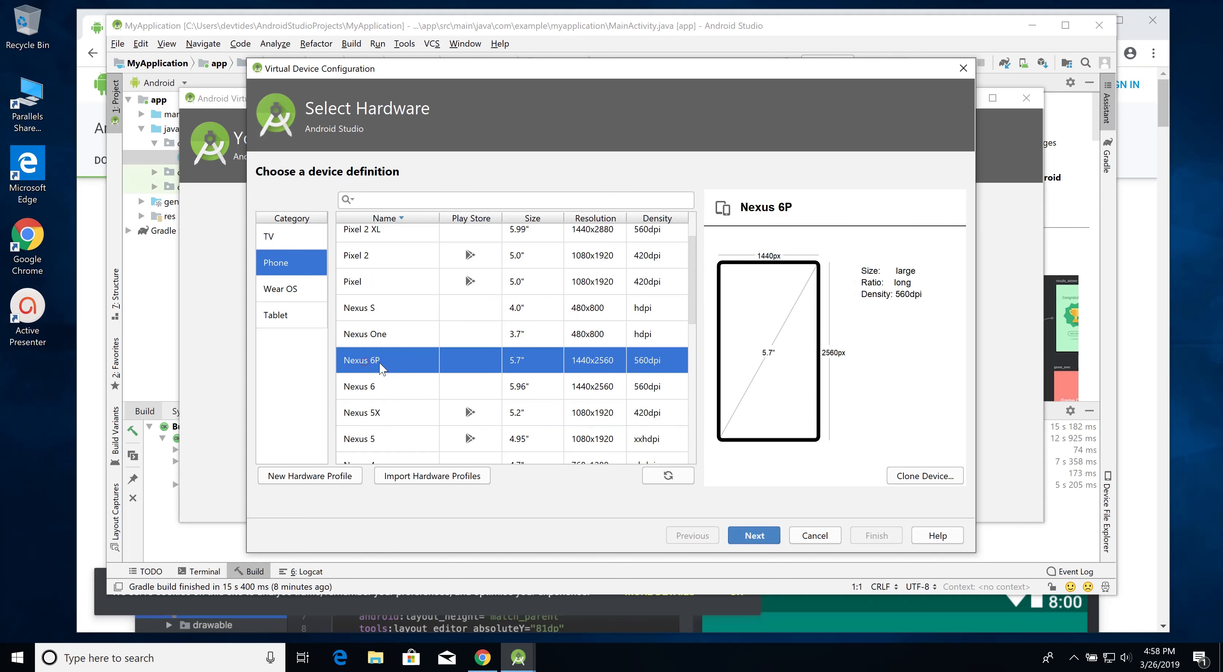
click(754, 536)
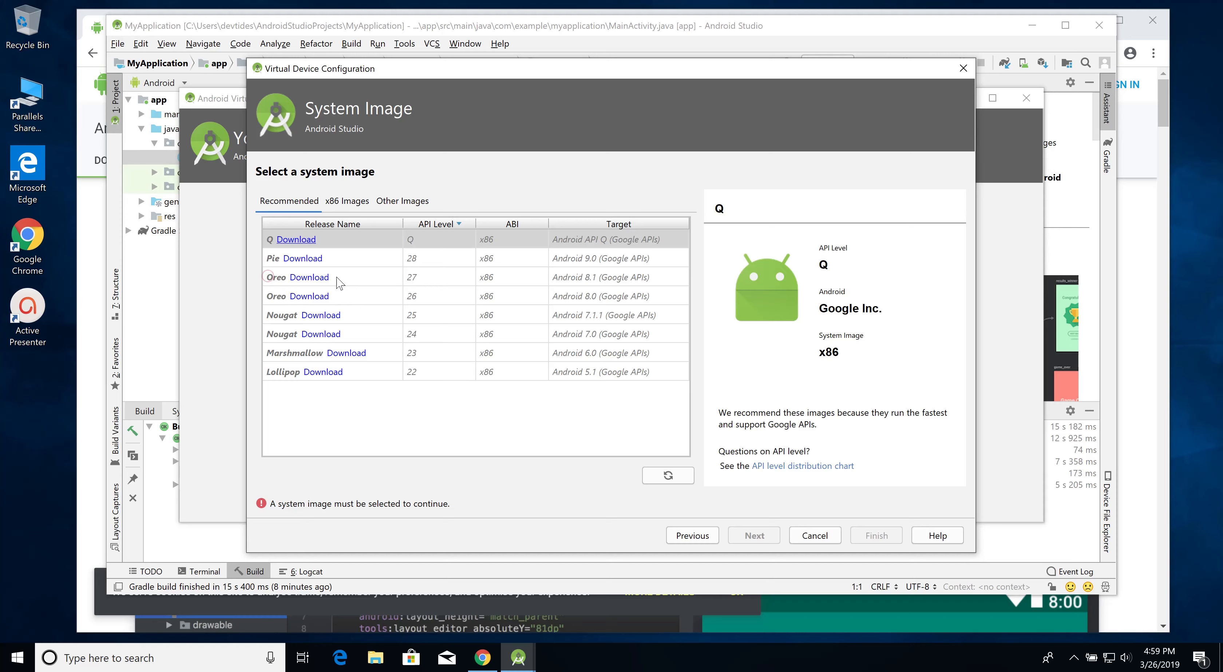
Select the Oreo API level 27 system image without downloading it, and cancel the virtual device configuration
click(416, 283)
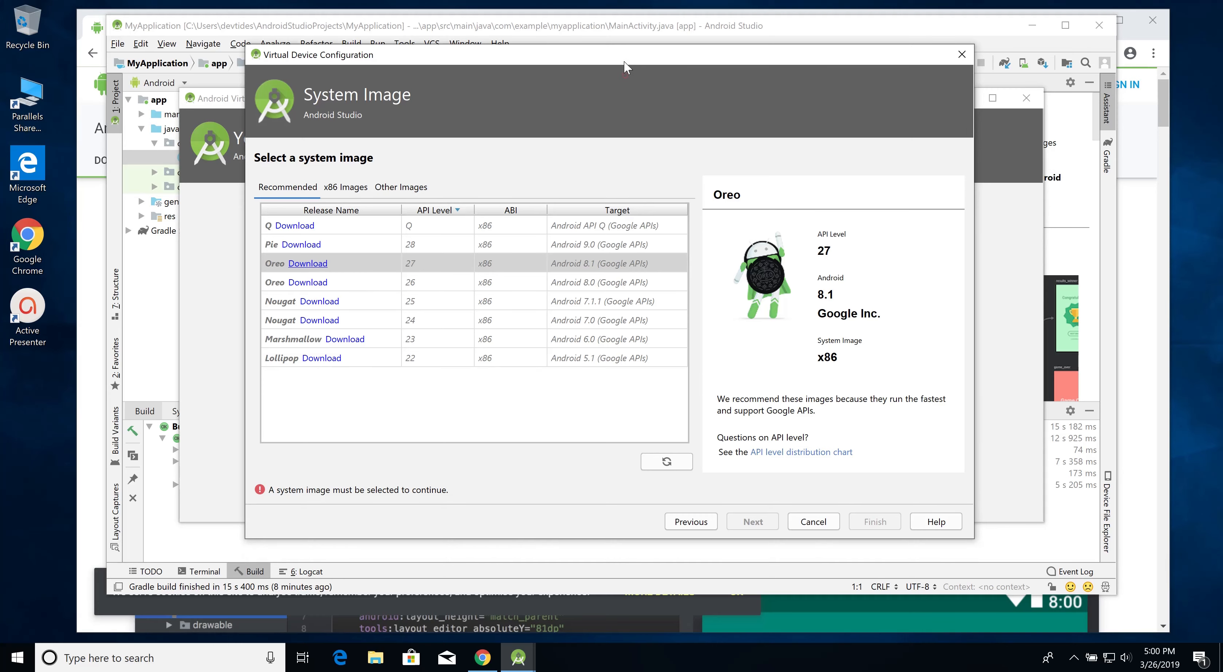
drag(627, 76, 625, 62)
click(821, 515)
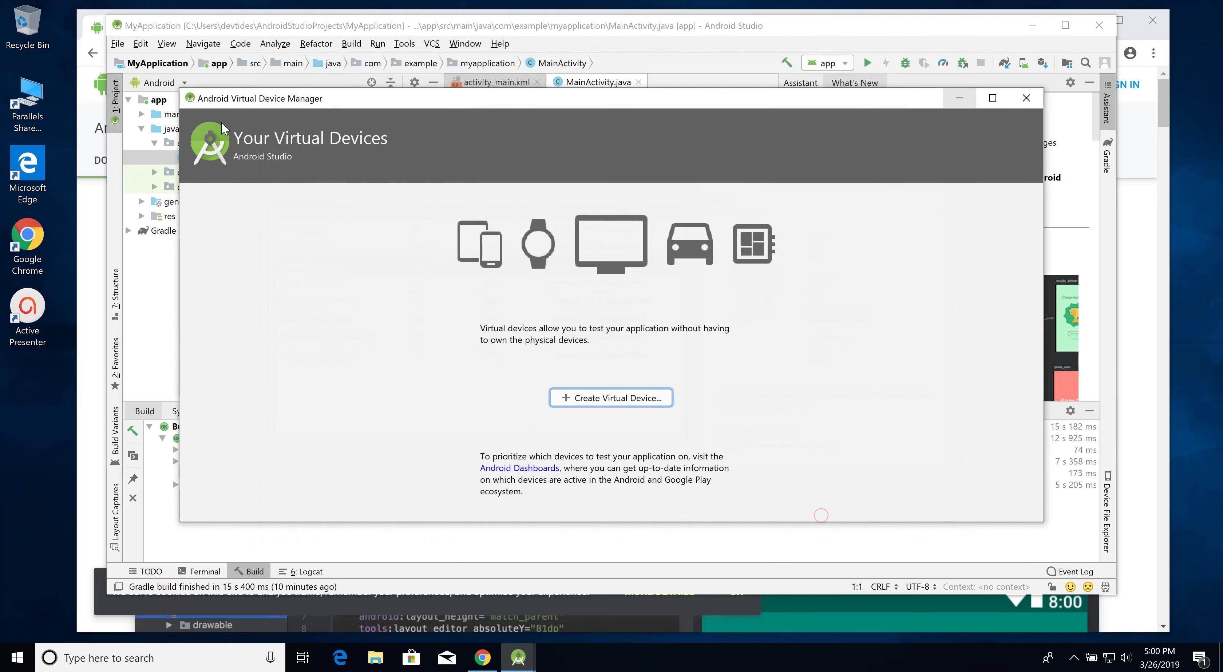
Close the Android Virtual Device Manager and move the project window slightly toward the screen's upper-left corner
click(1031, 101)
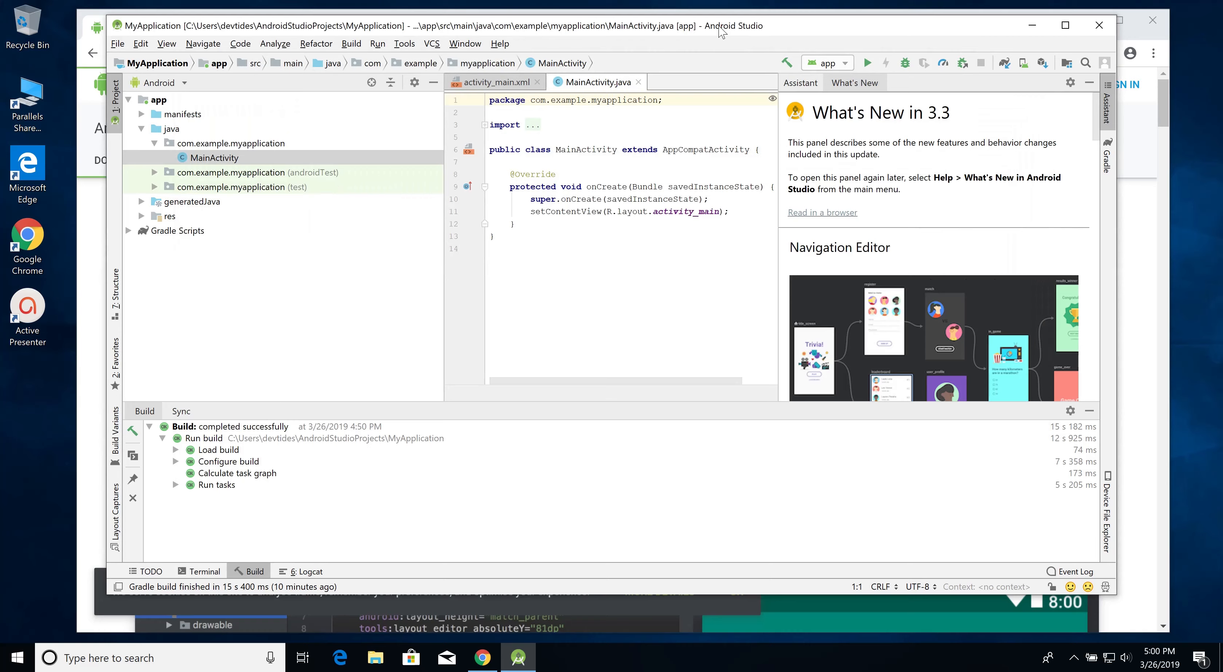
drag(725, 33, 694, 26)
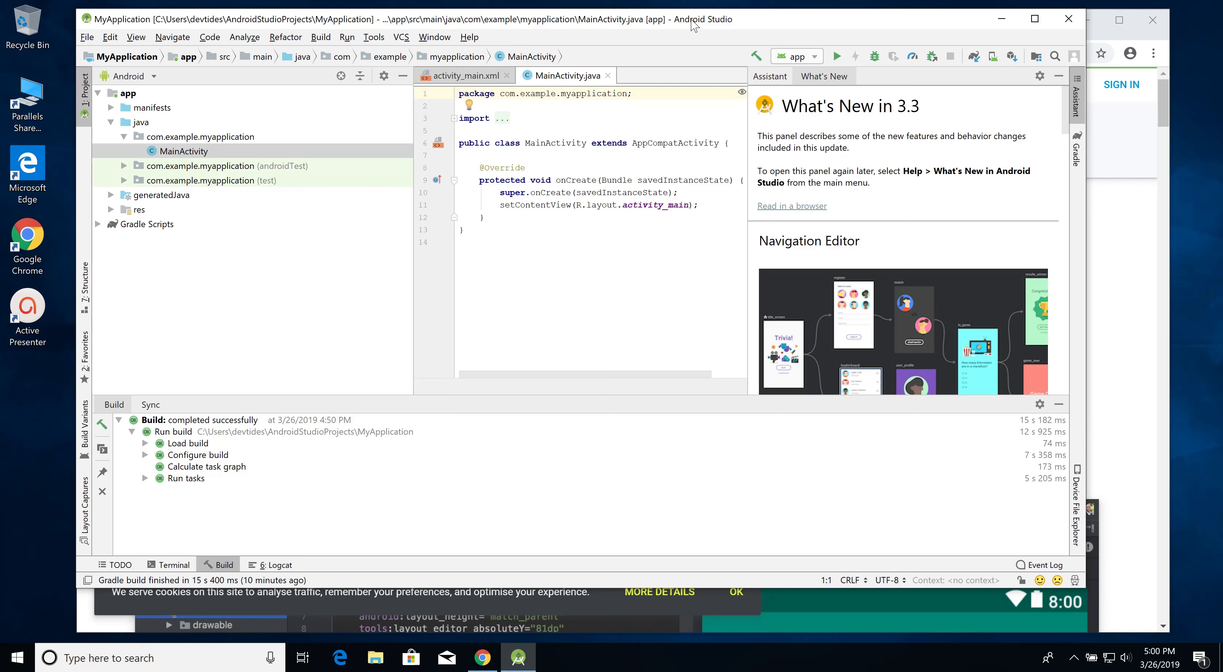
click(320, 38)
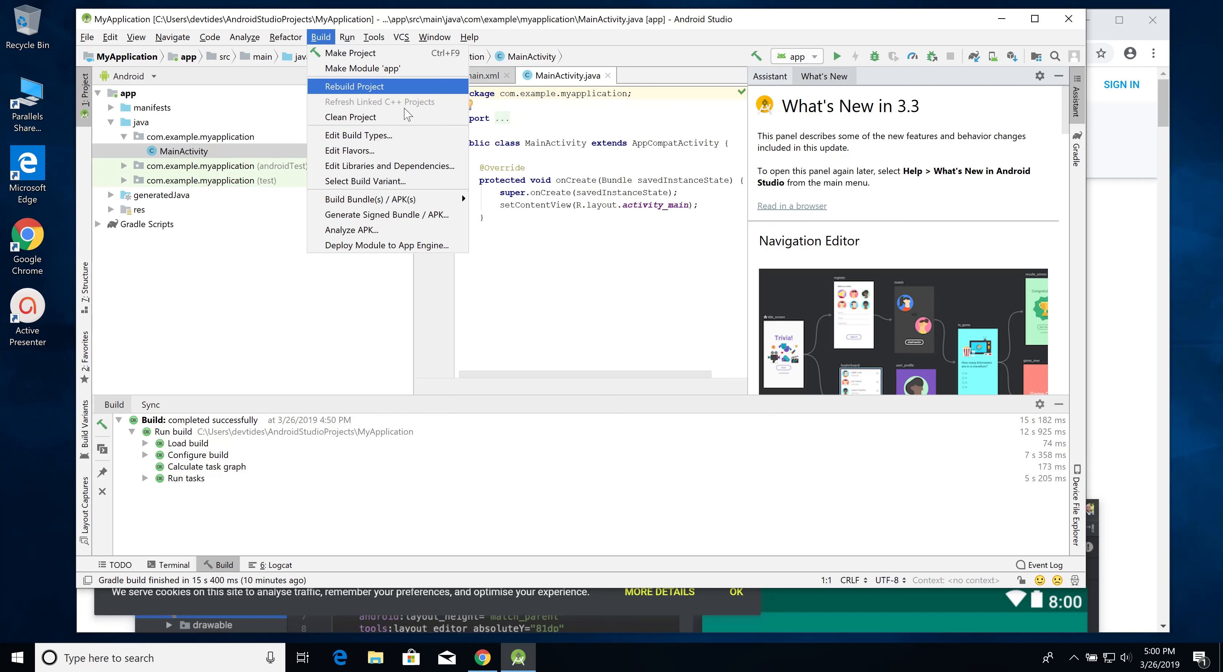
click(629, 186)
click(628, 186)
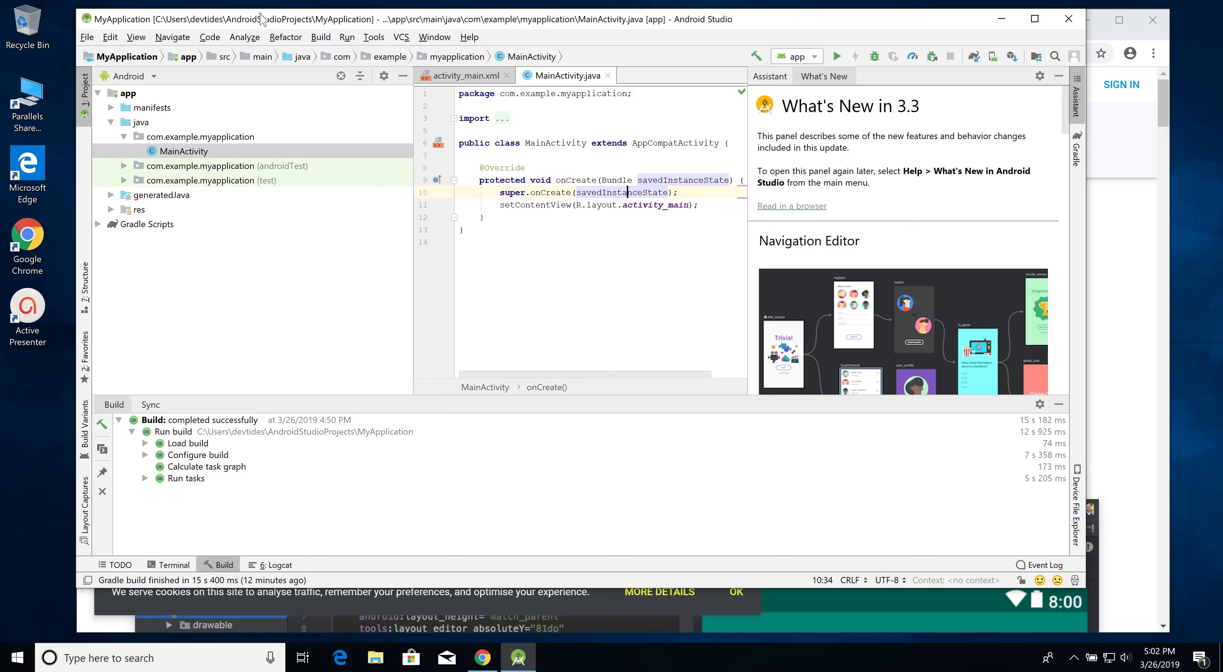
click(87, 38)
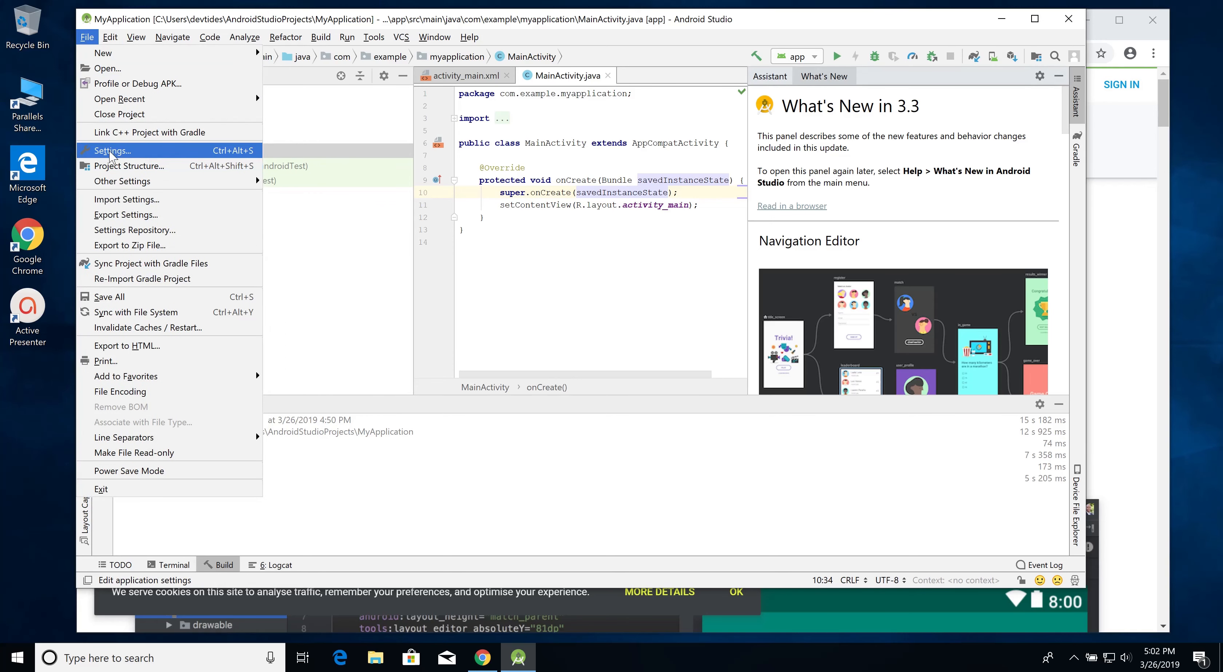
click(577, 133)
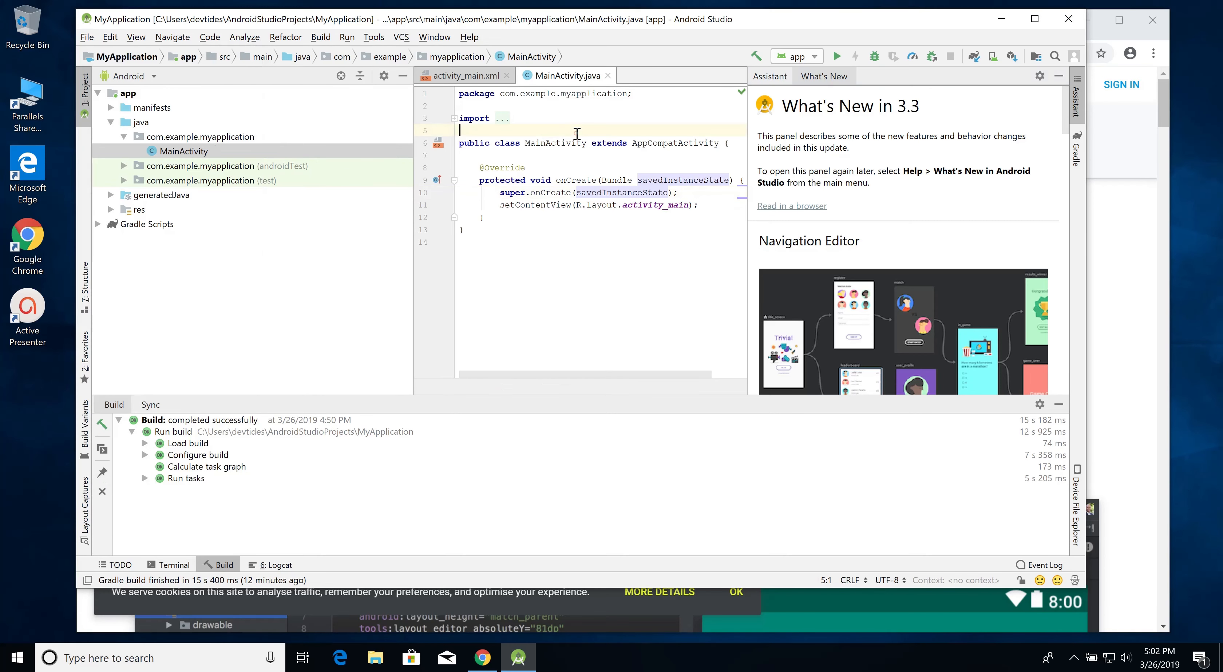